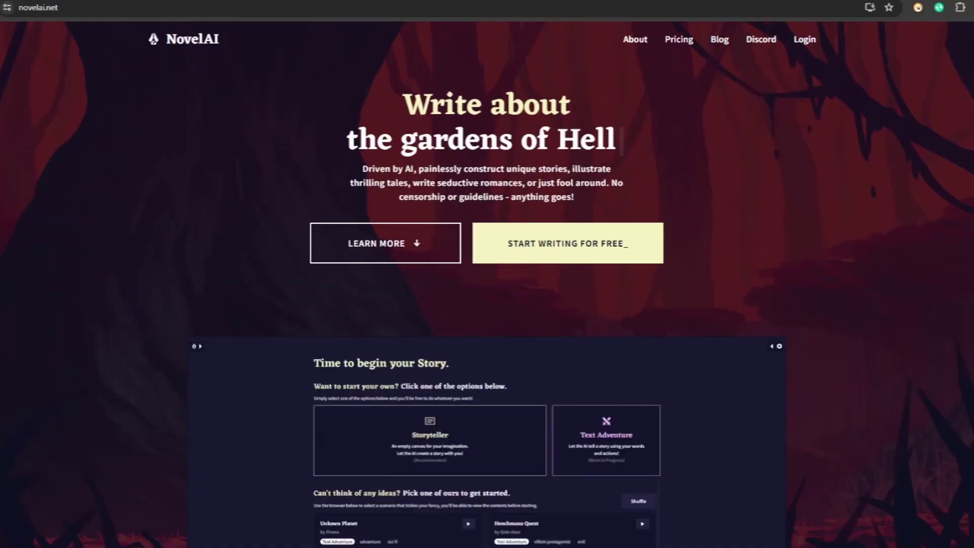
Scroll the novelai.net homepage down to the 'Begin your (text) adventure here.' demo section.
scroll(487, 283, "down", 1)
scroll(488, 283, "down", 2)
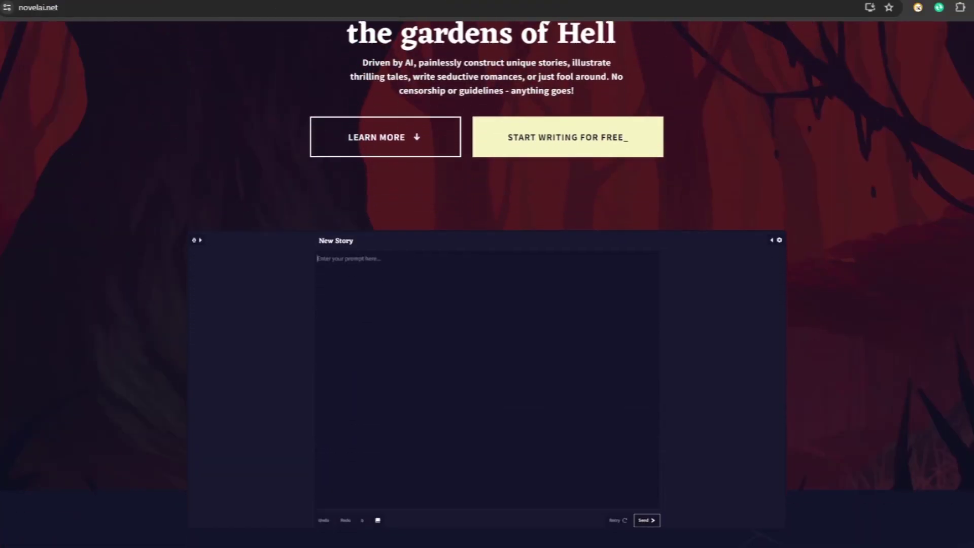
scroll(487, 284, "down", 2)
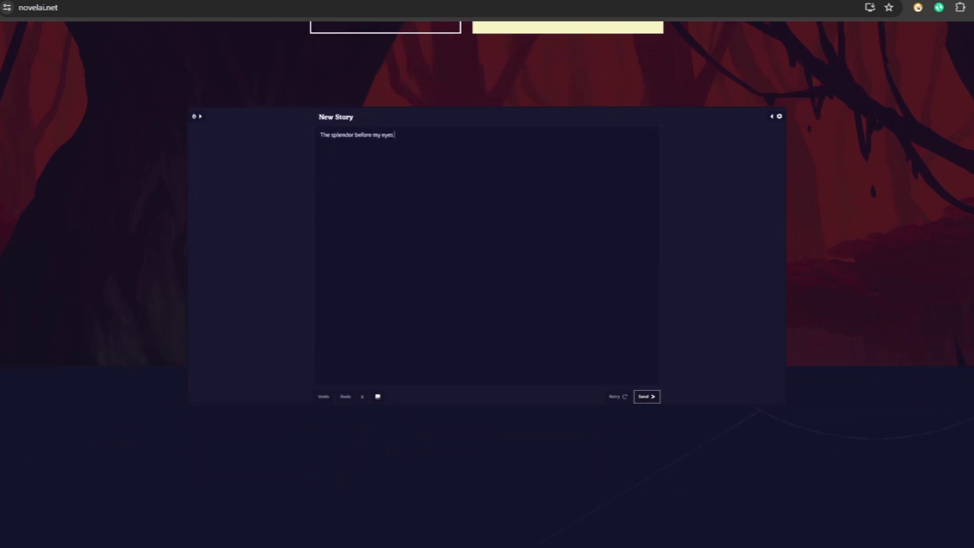
scroll(487, 284, "down", 2)
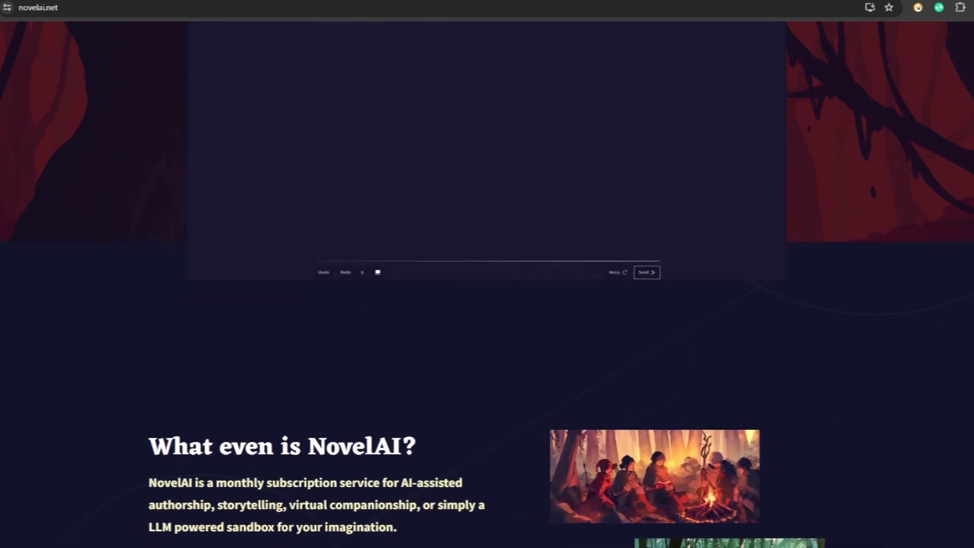
scroll(488, 284, "down", 2)
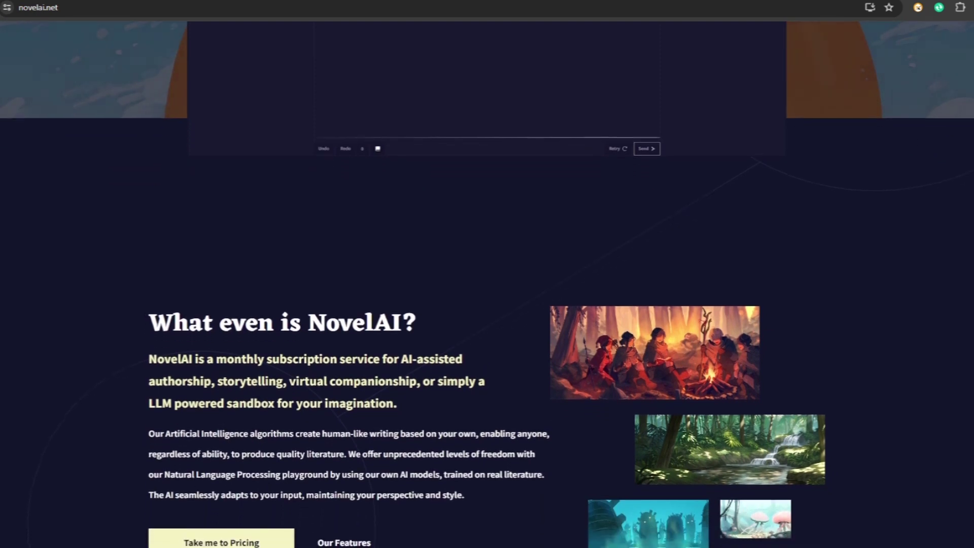
scroll(488, 284, "down", 2)
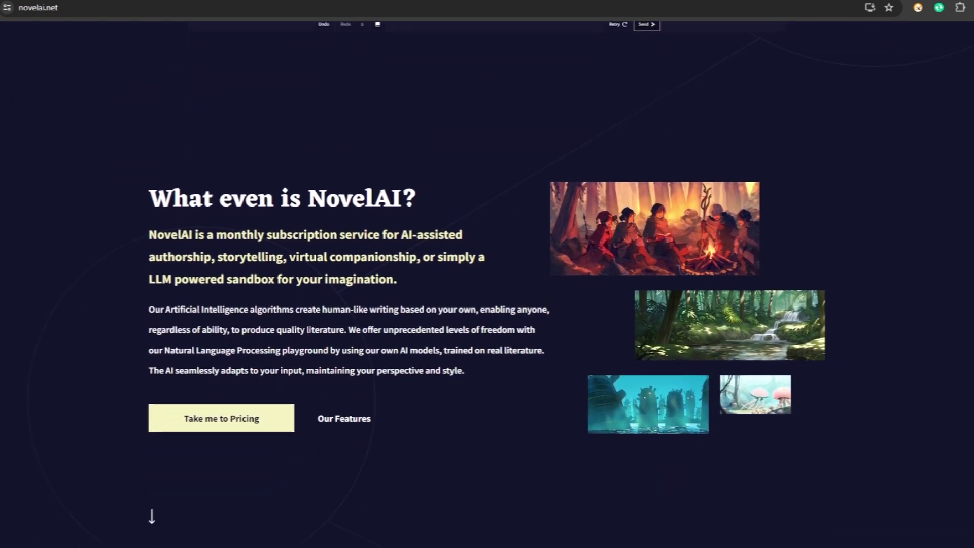
scroll(487, 284, "down", 2)
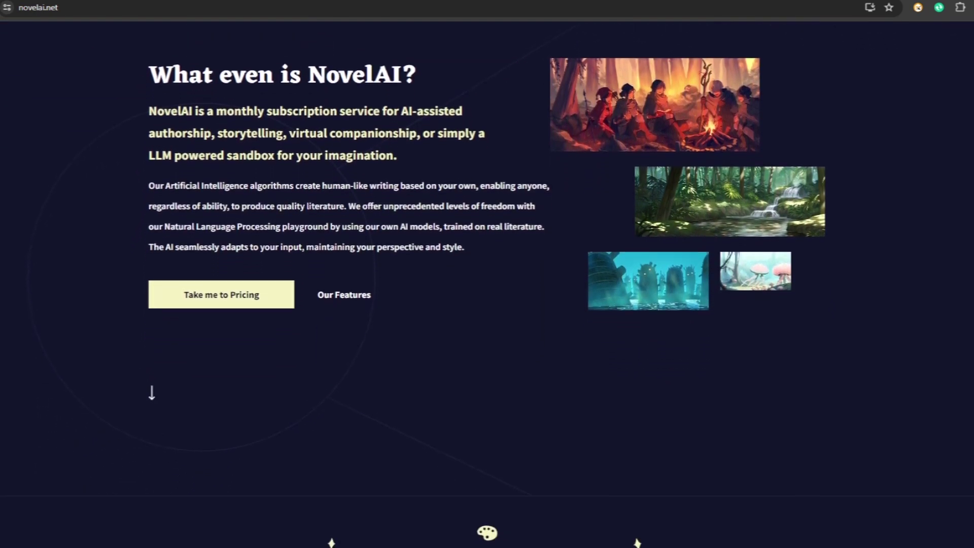
scroll(488, 283, "down", 2)
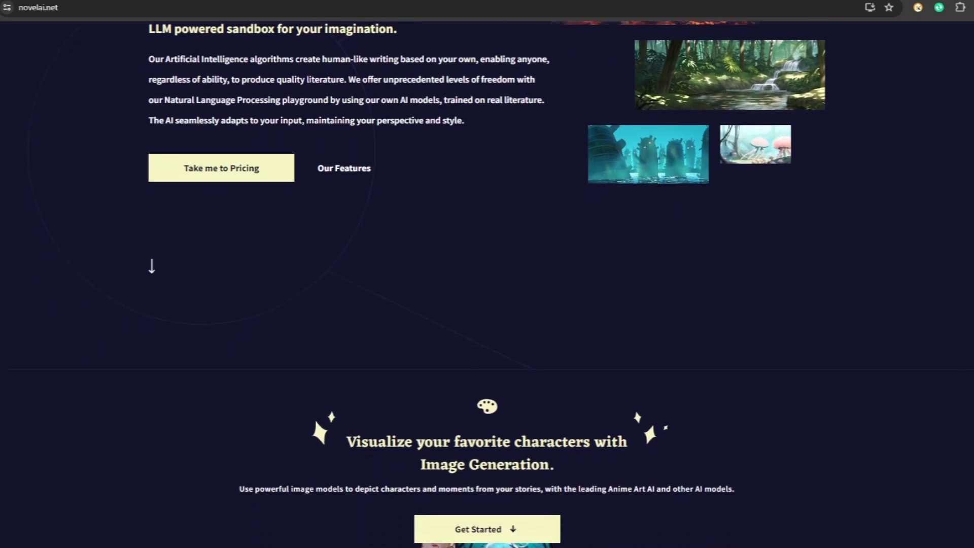
scroll(487, 284, "down", 2)
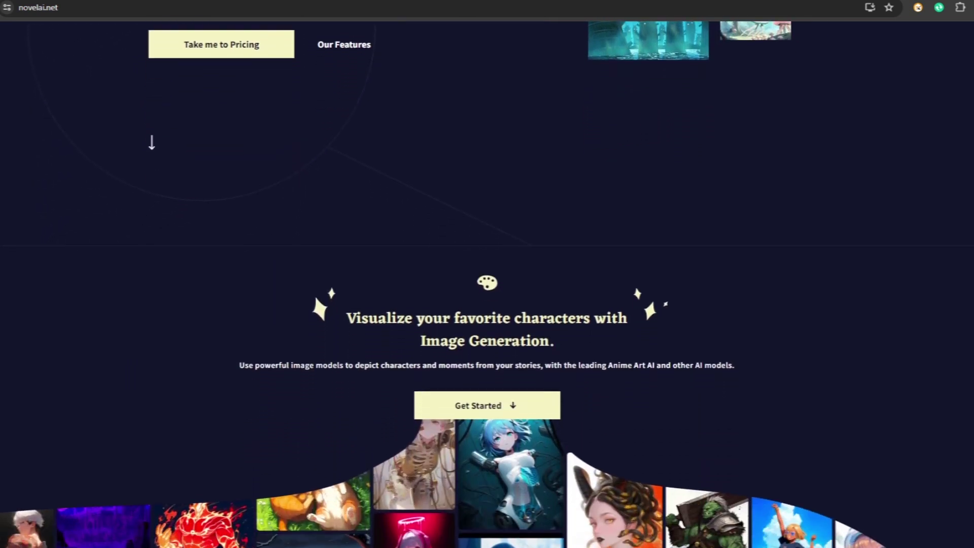
scroll(487, 284, "down", 2)
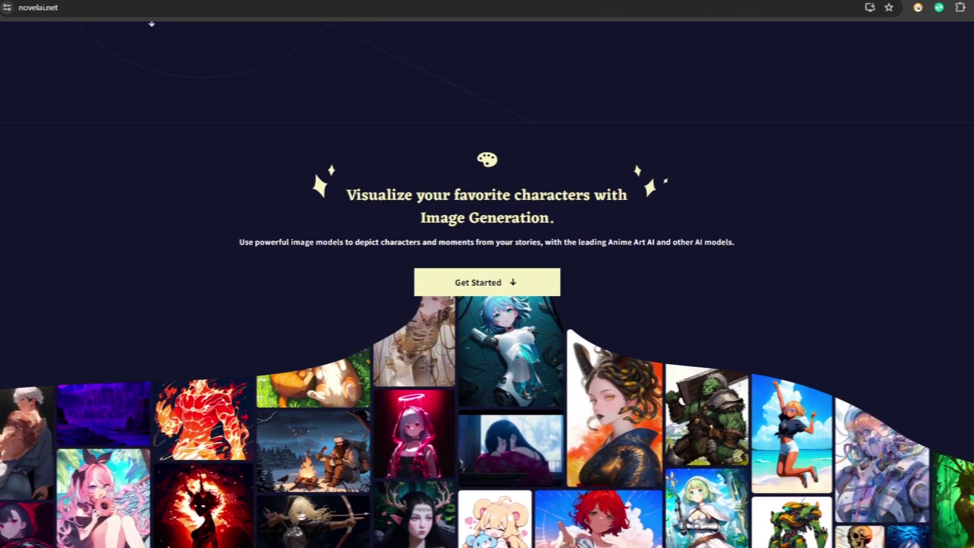
scroll(487, 284, "down", 2)
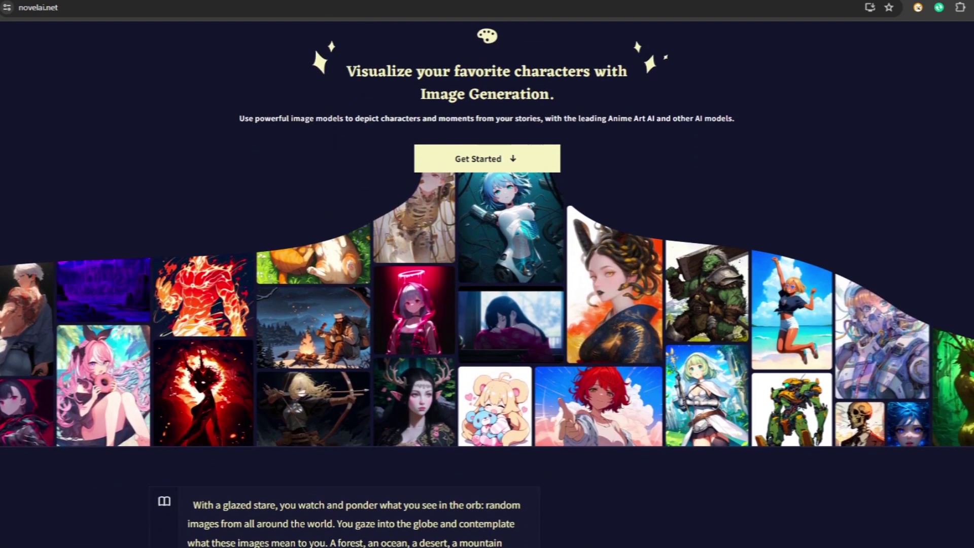
scroll(487, 284, "down", 2)
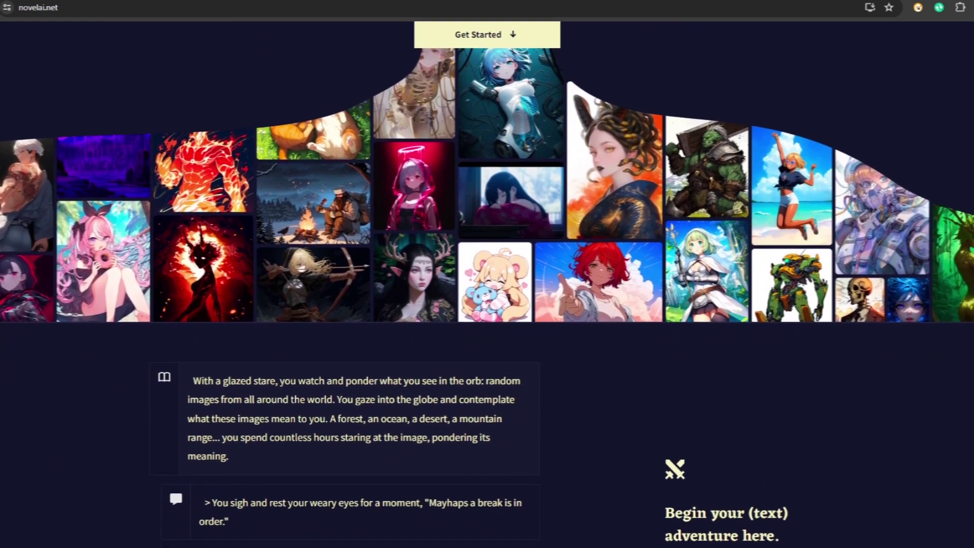
scroll(487, 284, "down", 2)
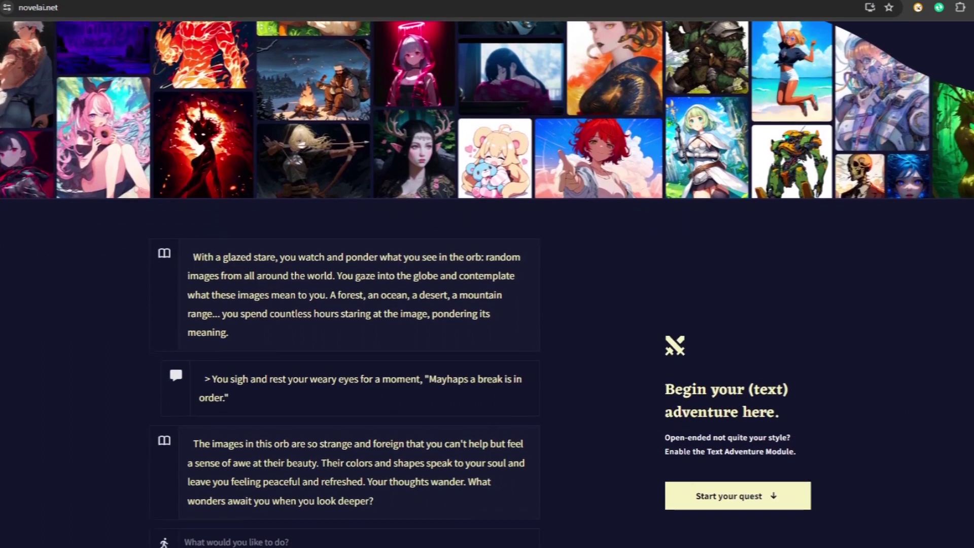
scroll(487, 283, "down", 2)
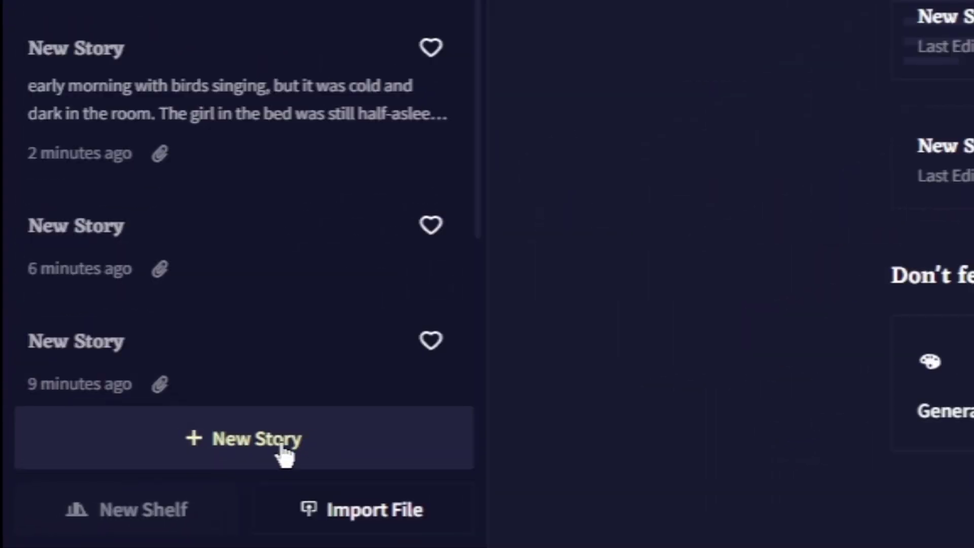
Create a new story and pick Storyteller as its mode.
left_click(286, 454)
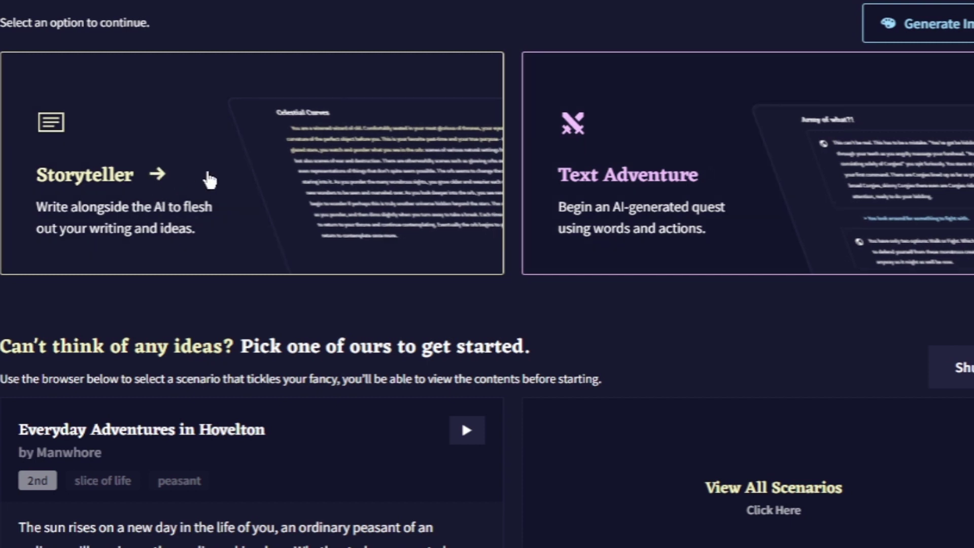
left_click(247, 177)
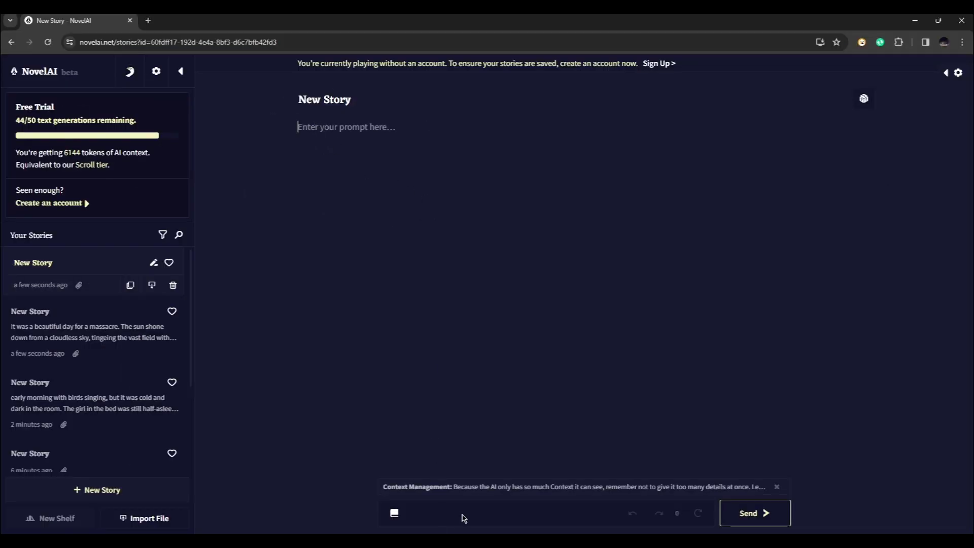
Write 'It was a sunny day', let the AI continue it, then add 'I am looking forward to this day because'.
type("It was a")
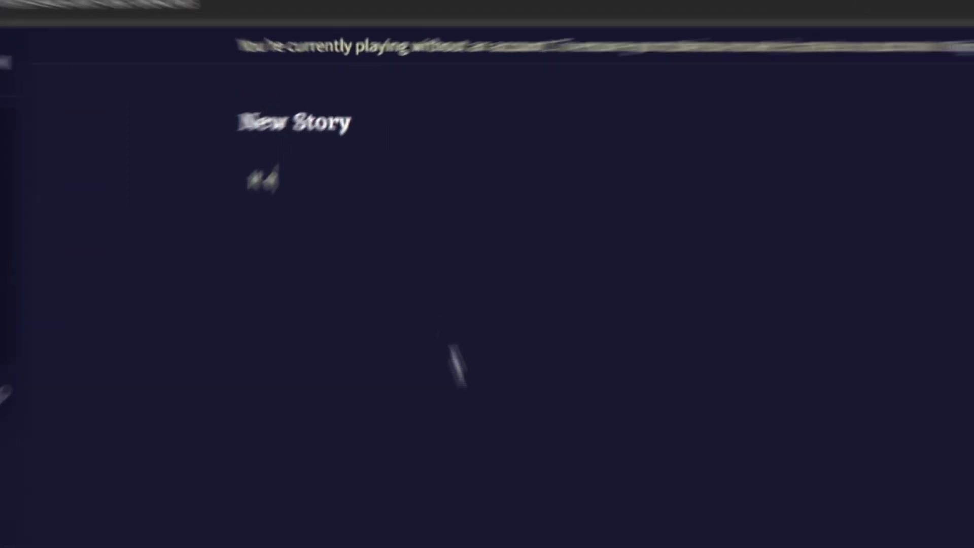
type(" sunny")
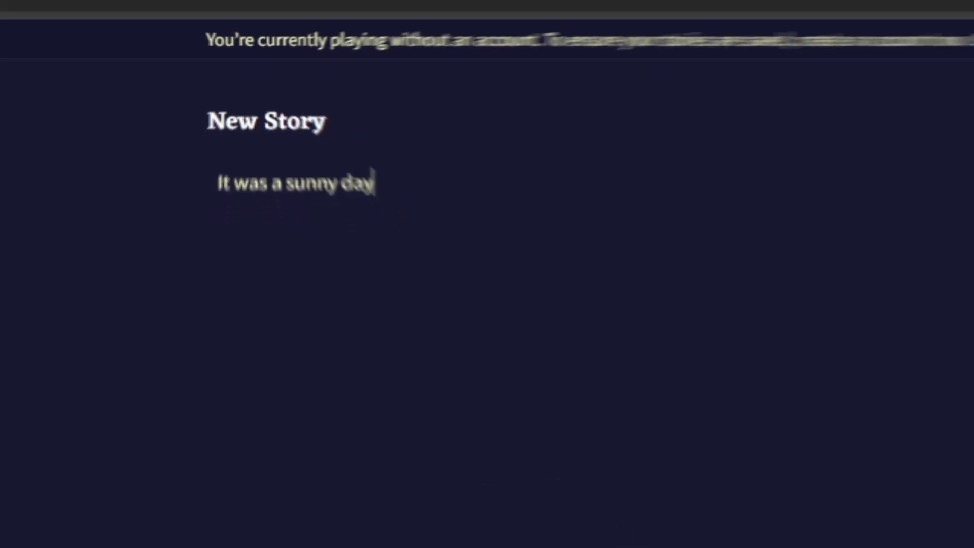
left_click(768, 512)
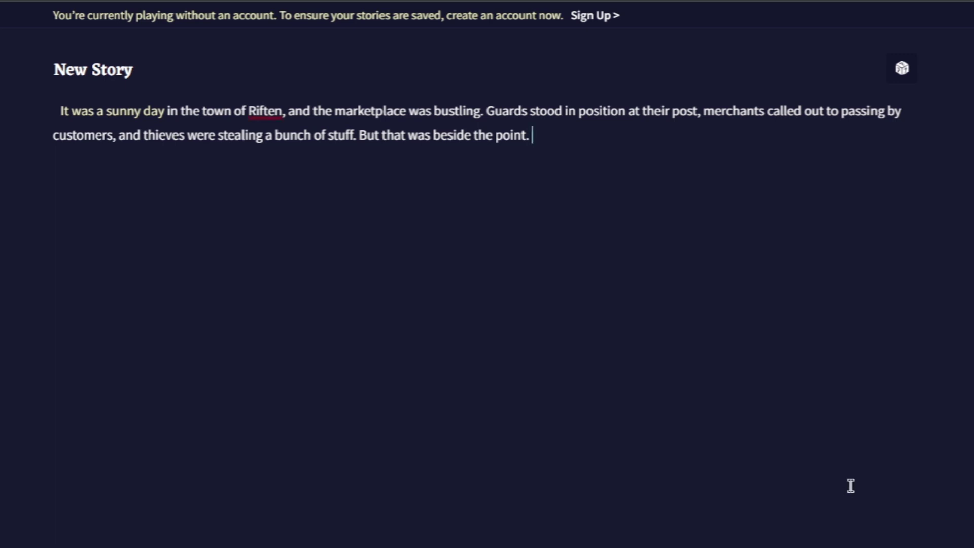
type("I am looking forw")
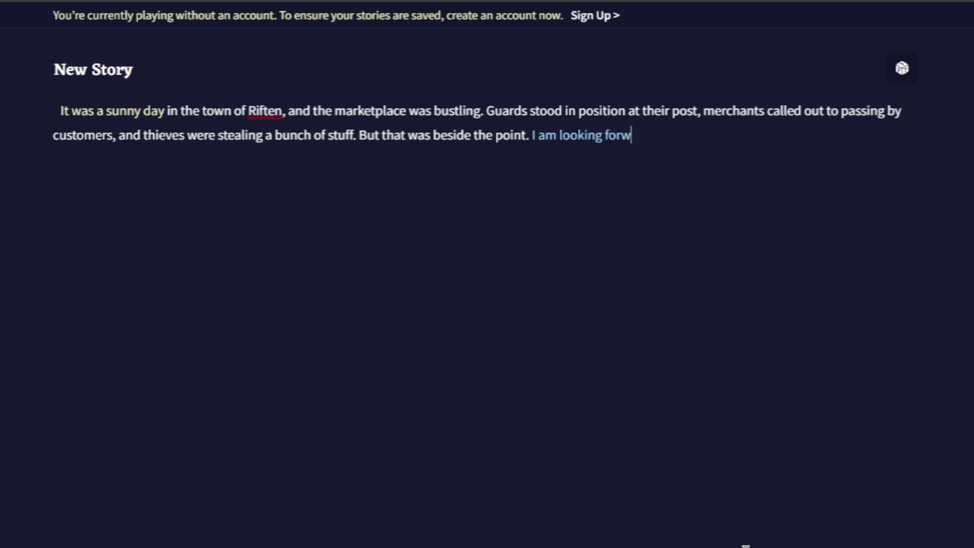
type("ard to this day")
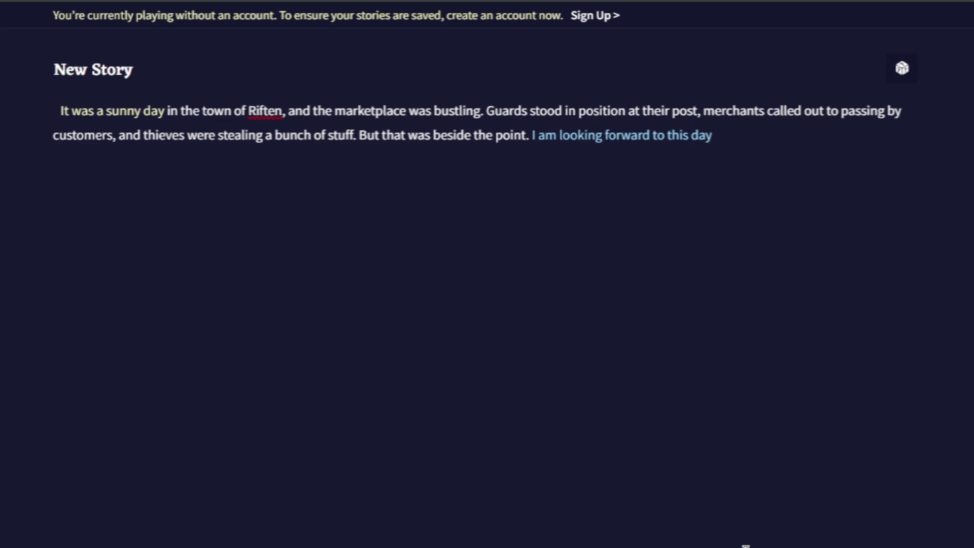
type(" because it's the day that my parents decided to send me to Honorhall Orphanage.")
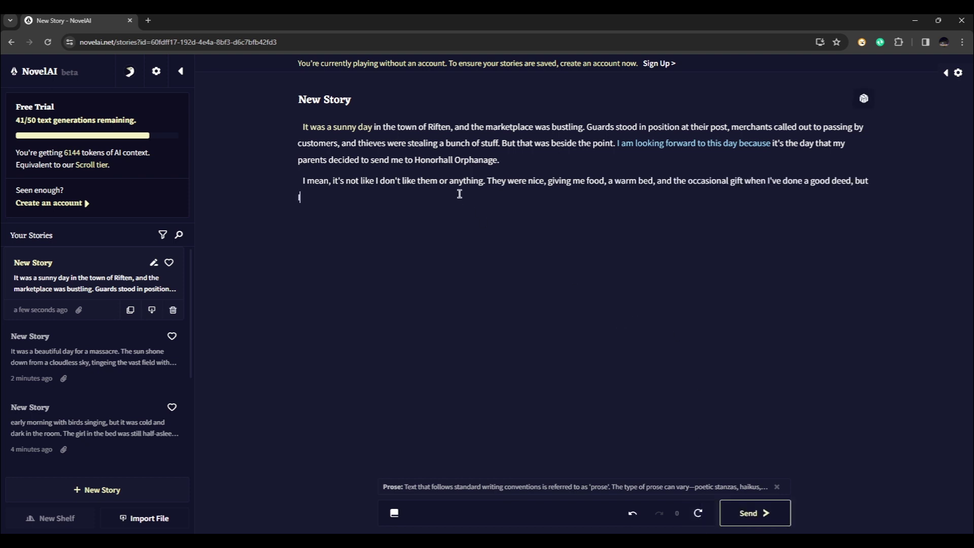
Start another new story, leaving the Riften story saved in the list.
left_click(115, 491)
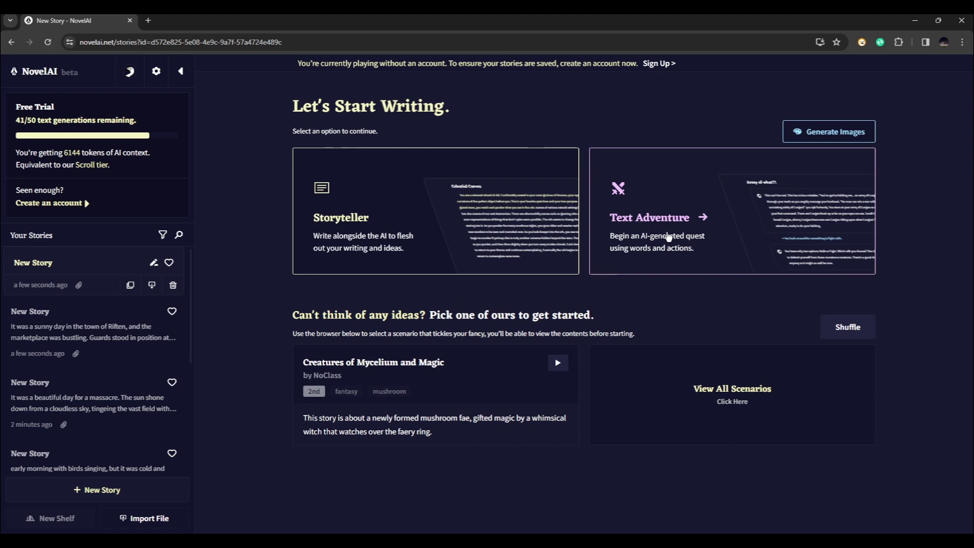
Begin a Text Adventure with the action 'A police office fell in love with a crime boss.' and get the AI's reply.
left_click(681, 225)
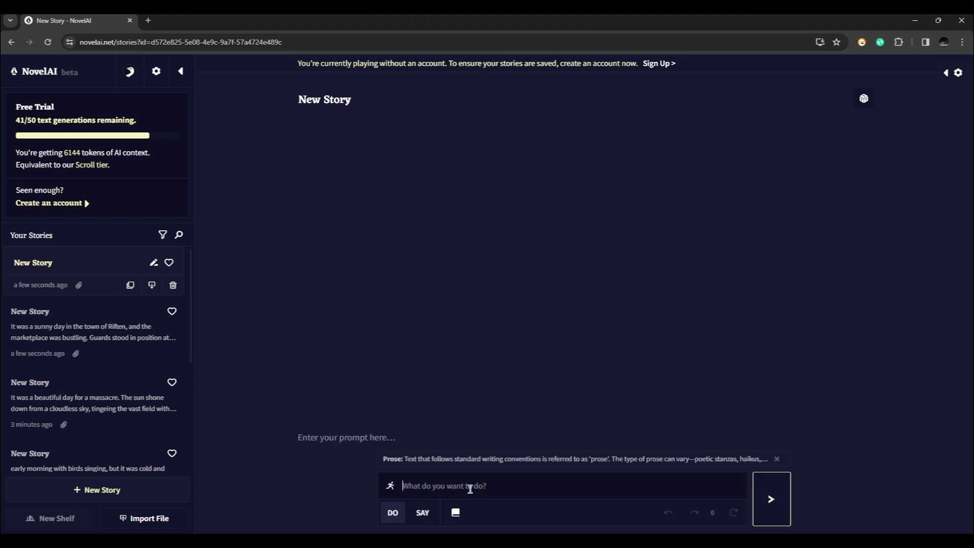
type("A police")
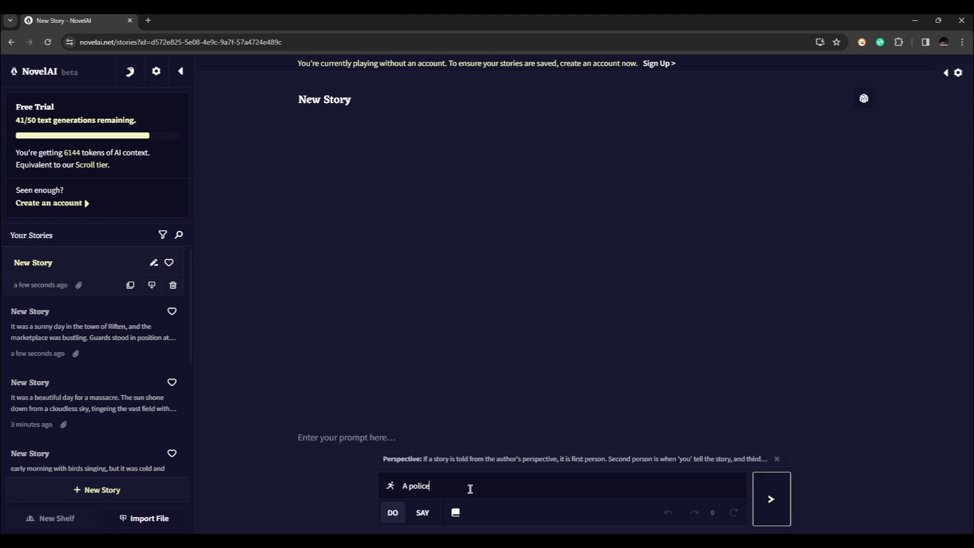
type(" office fell in love with a crime")
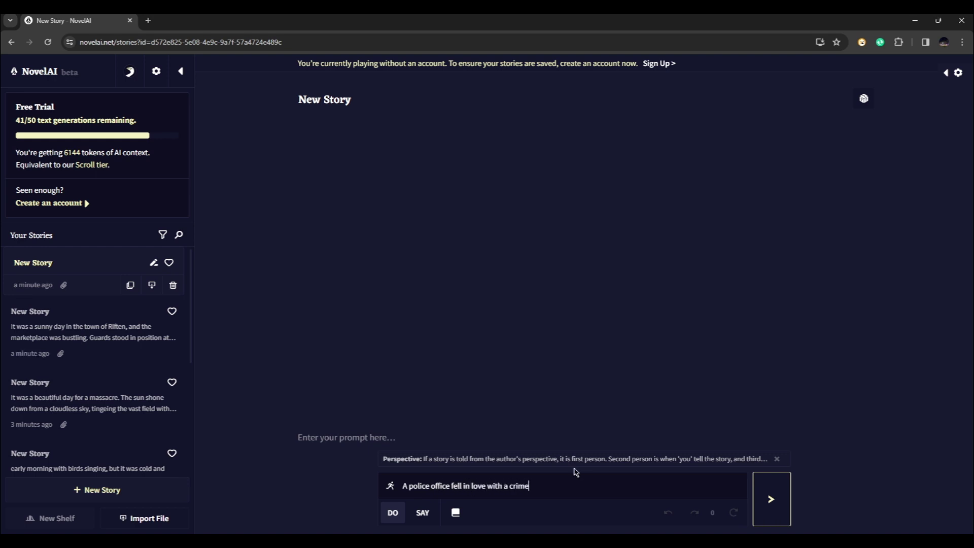
type(" boss.")
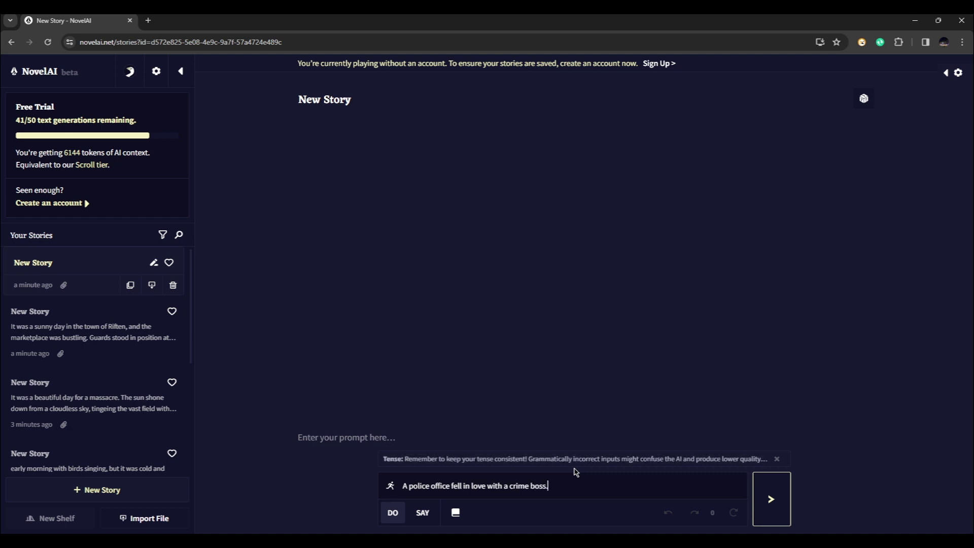
left_click(771, 505)
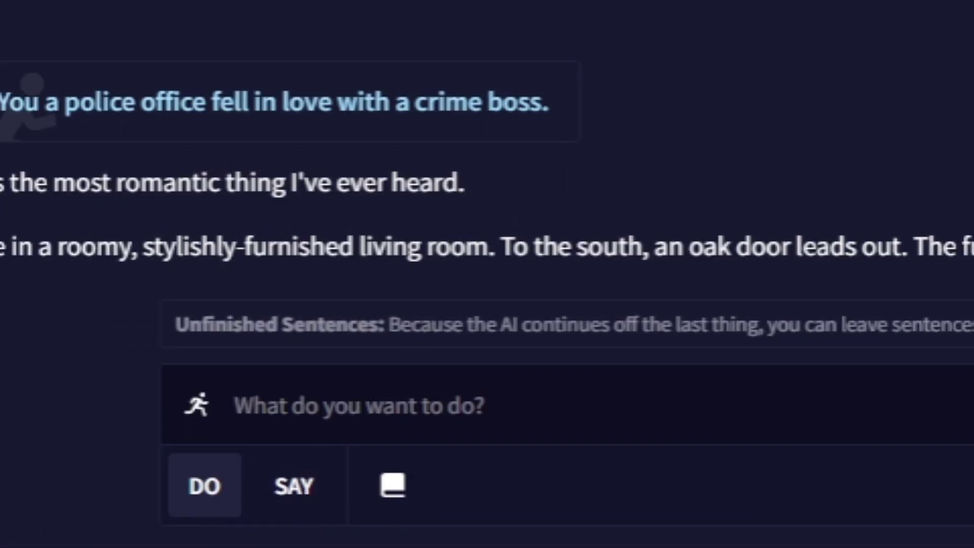
left_click(317, 417)
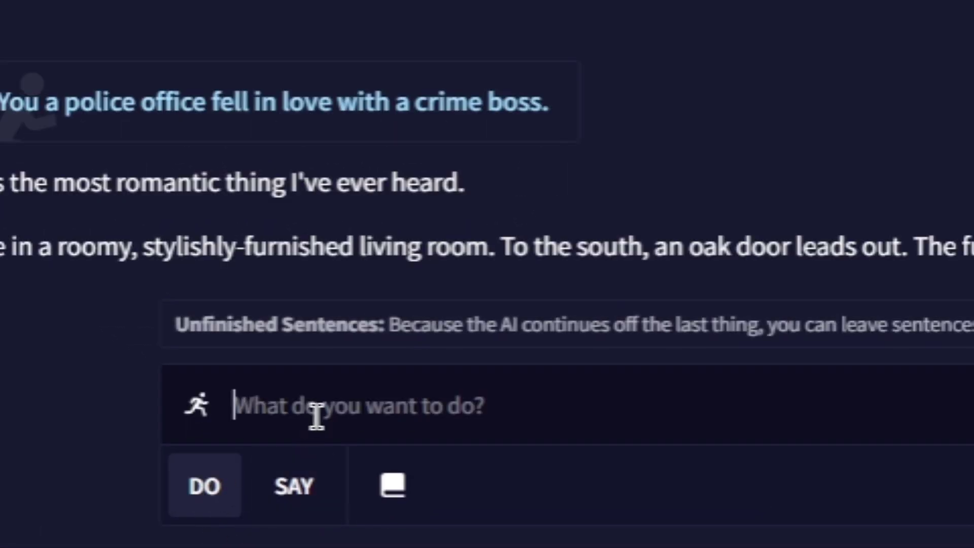
Do 'stand up and walk to the window', then say 'The weather is gloomy today'.
type("stand")
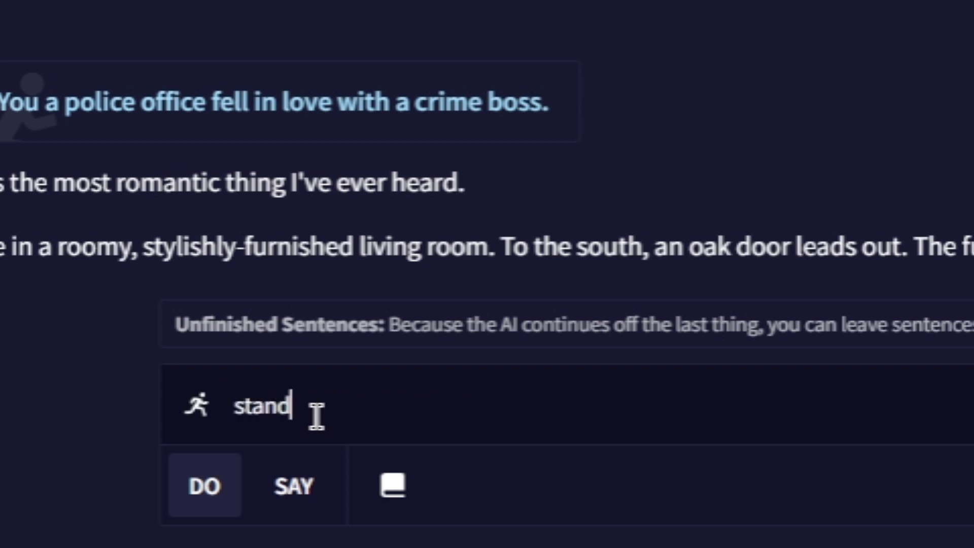
type(" up an")
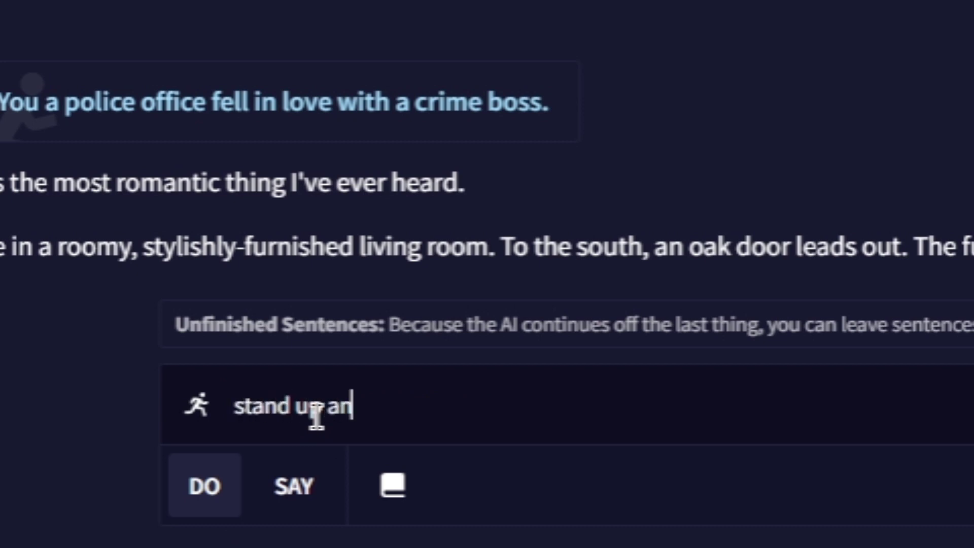
type("d walk")
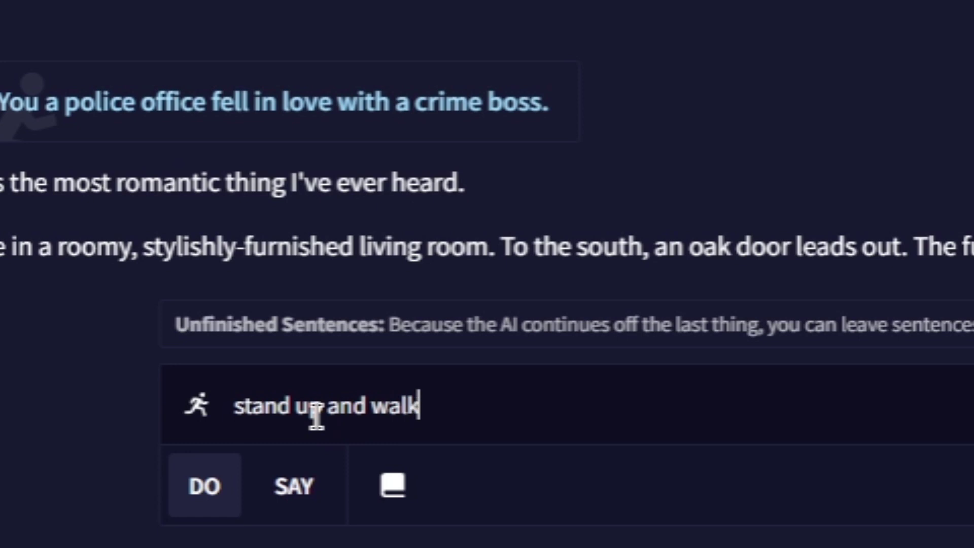
type(" to the w")
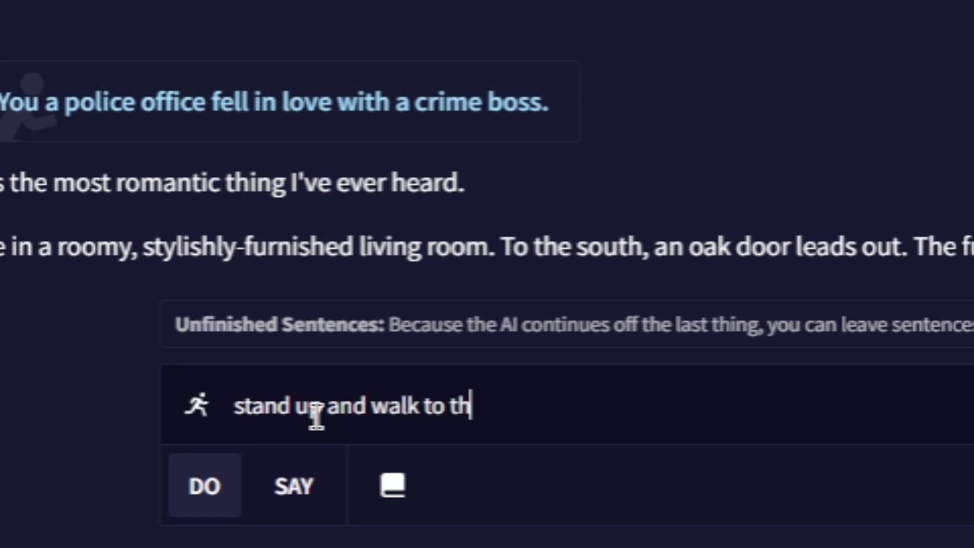
type("indow")
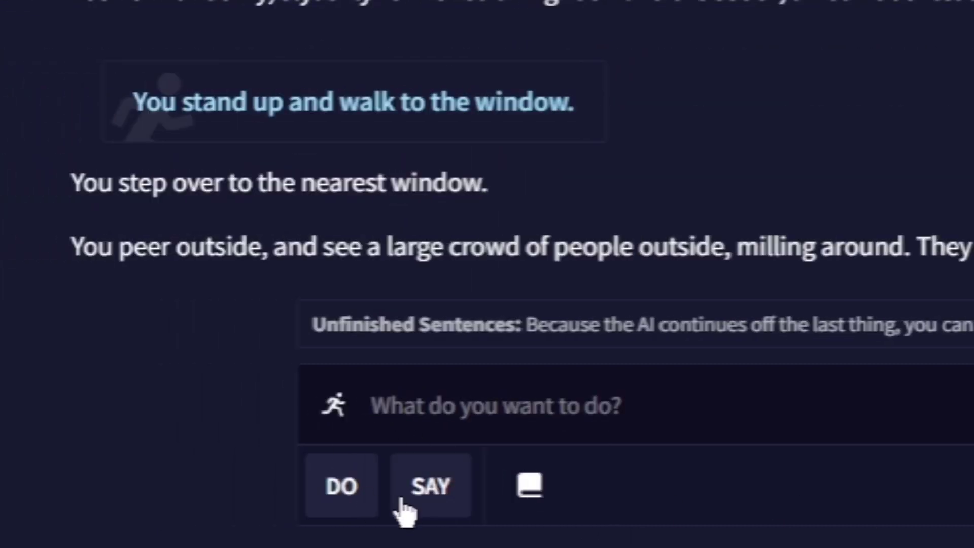
left_click(435, 505)
left_click(517, 414)
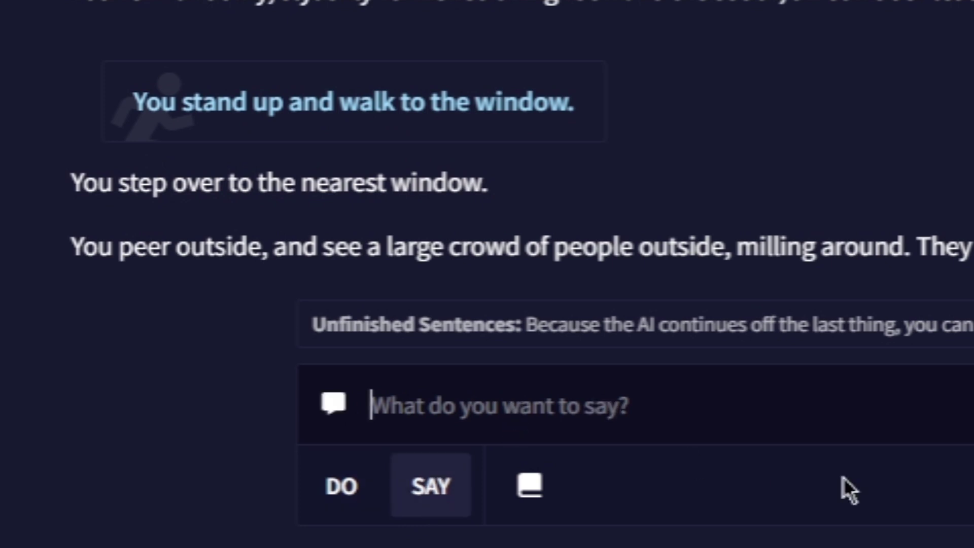
type("The weat")
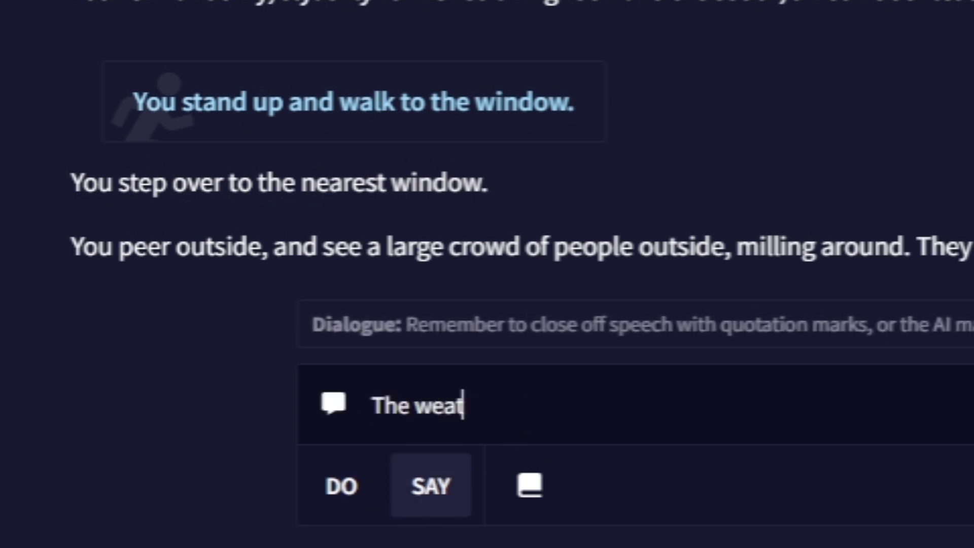
type("her is ")
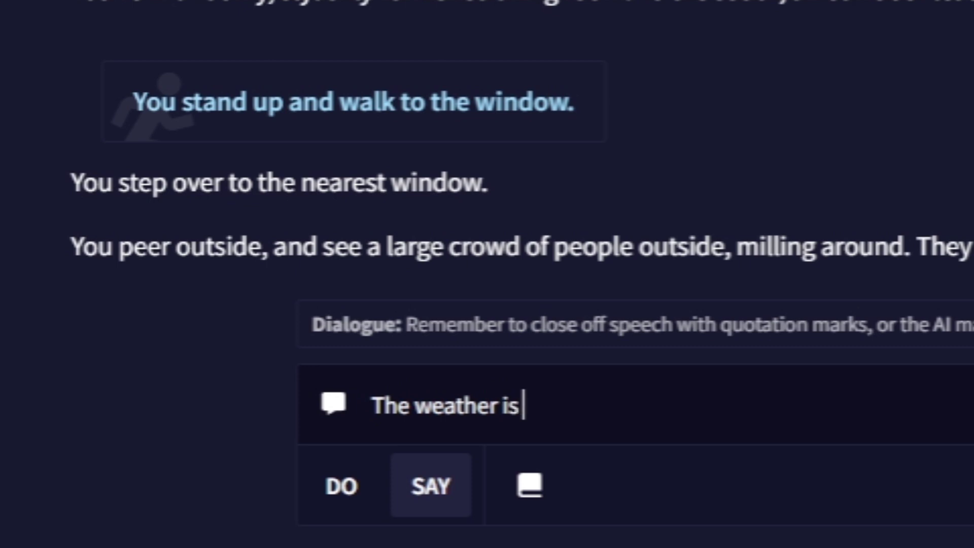
type("gloomy to")
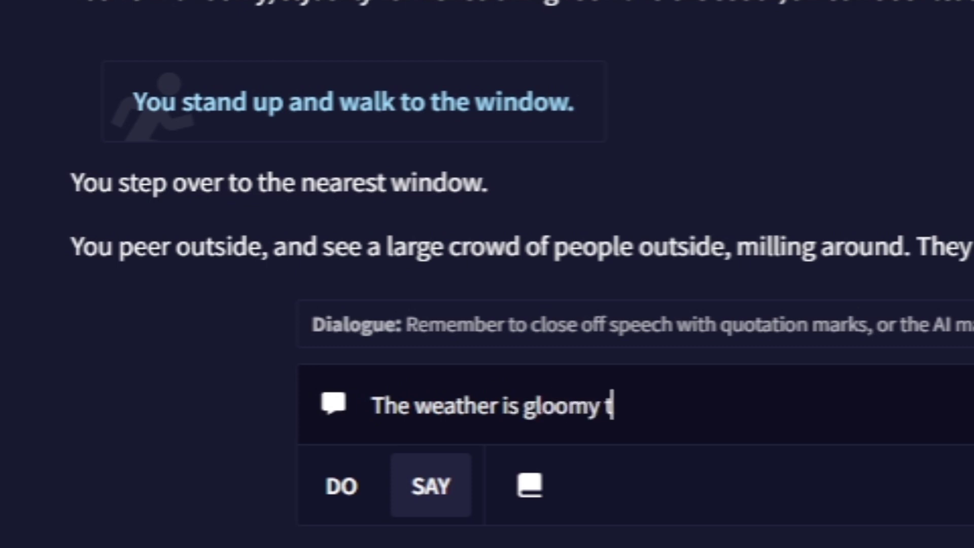
type("day")
key("Return")
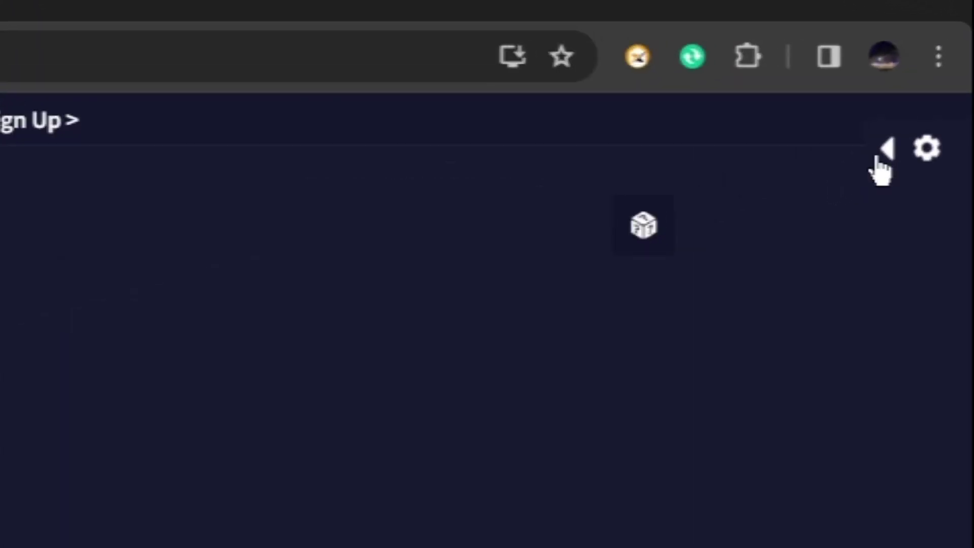
left_click(916, 111)
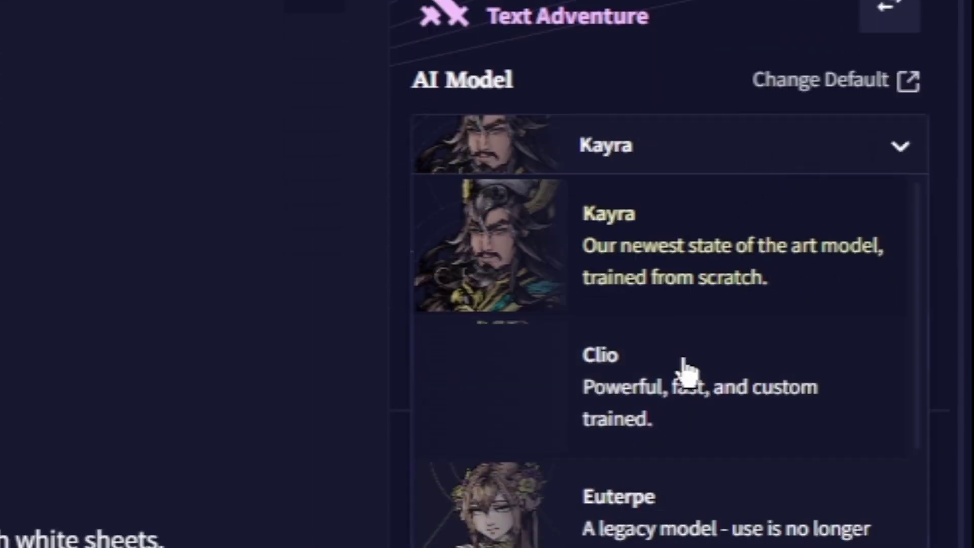
Check the AI Model and AI Module lists, keeping Kayra and Special: Text Adventure.
scroll(685, 371, "down", 5)
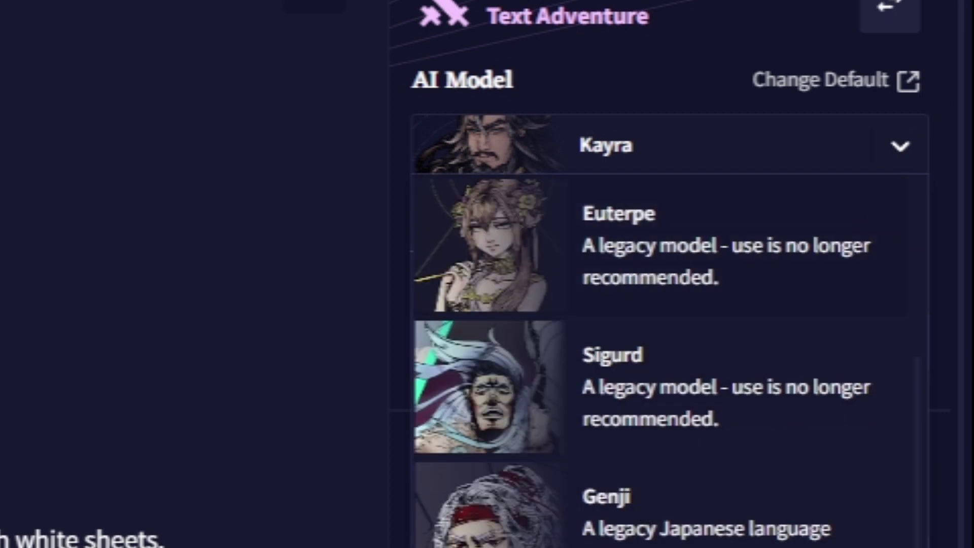
left_click(758, 9)
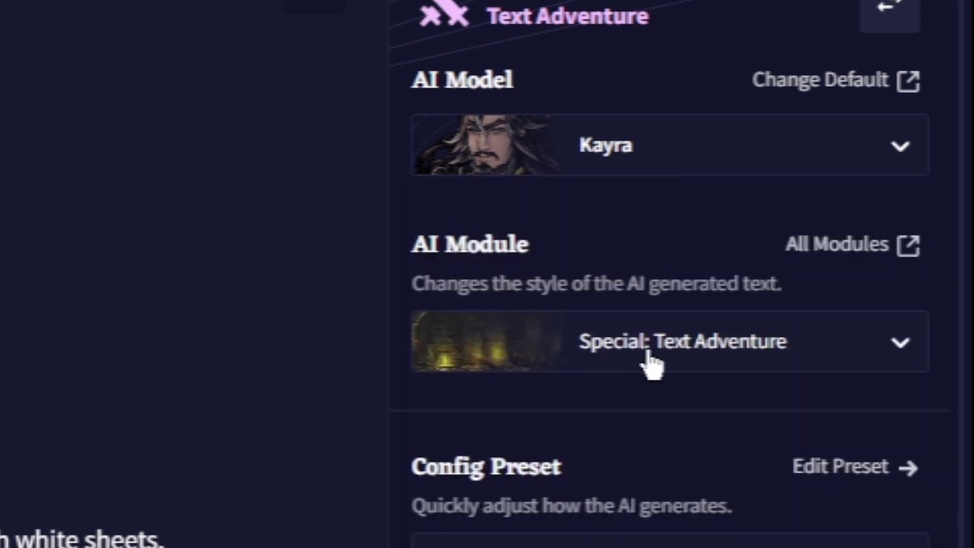
scroll(650, 361, "down", 4)
left_click(788, 136)
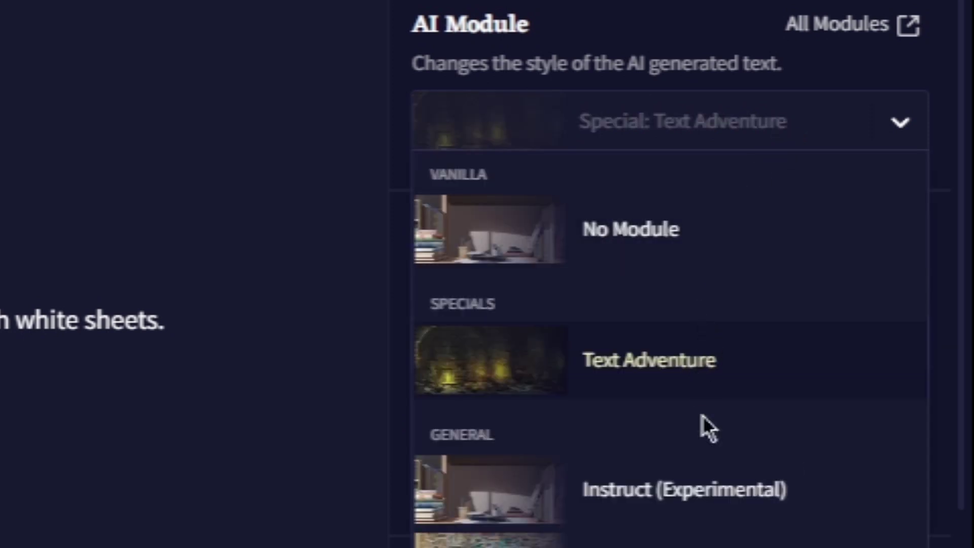
left_click(912, 130)
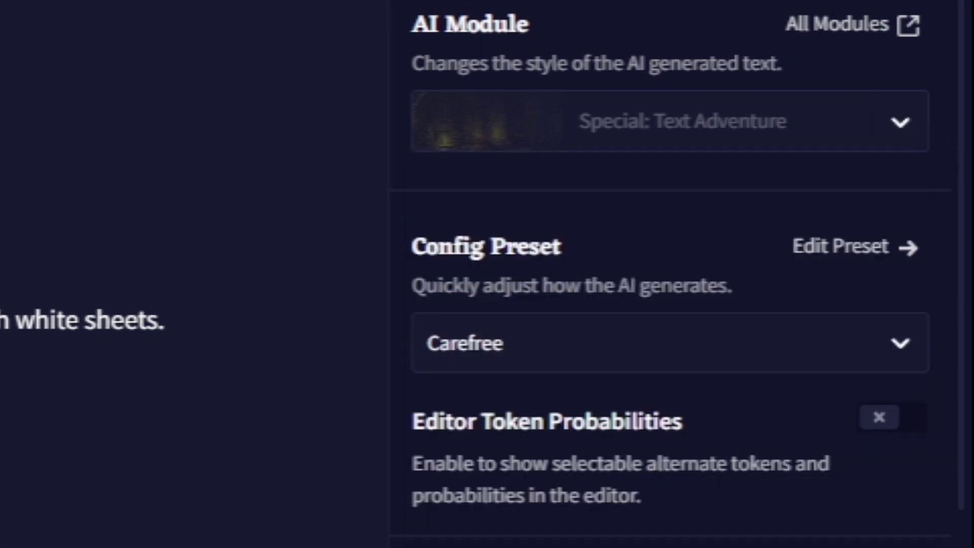
left_click(766, 48)
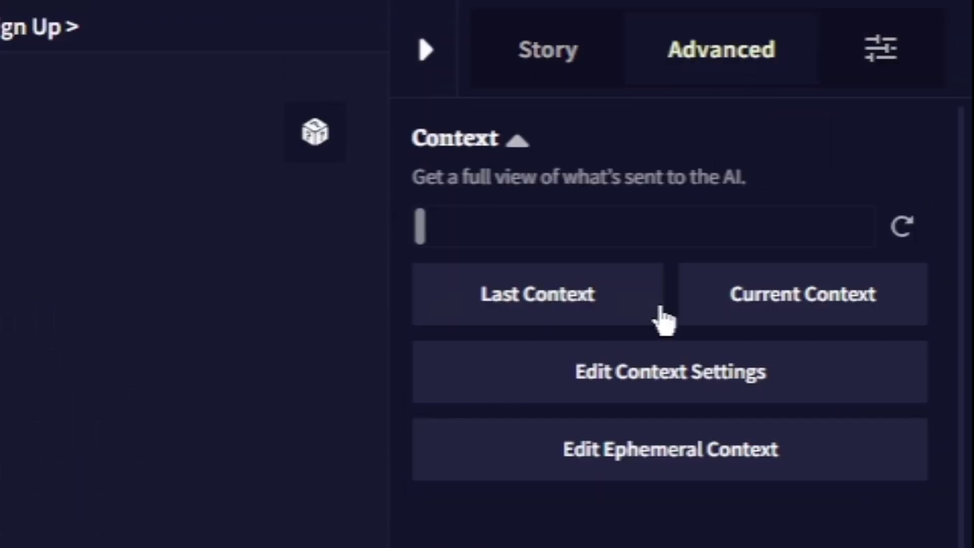
Look over the Advanced Context settings and the Generation Options.
scroll(669, 321, "down", 5)
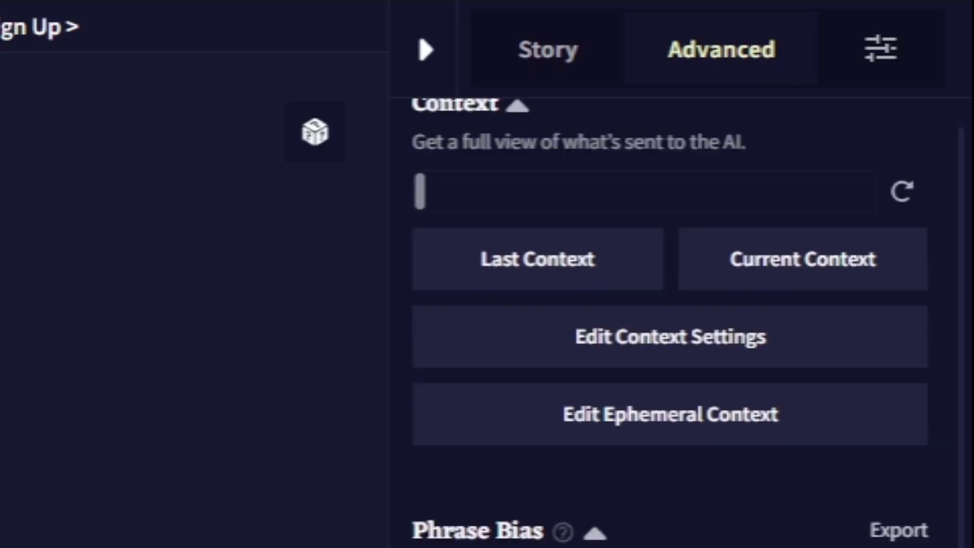
scroll(671, 320, "up", 5)
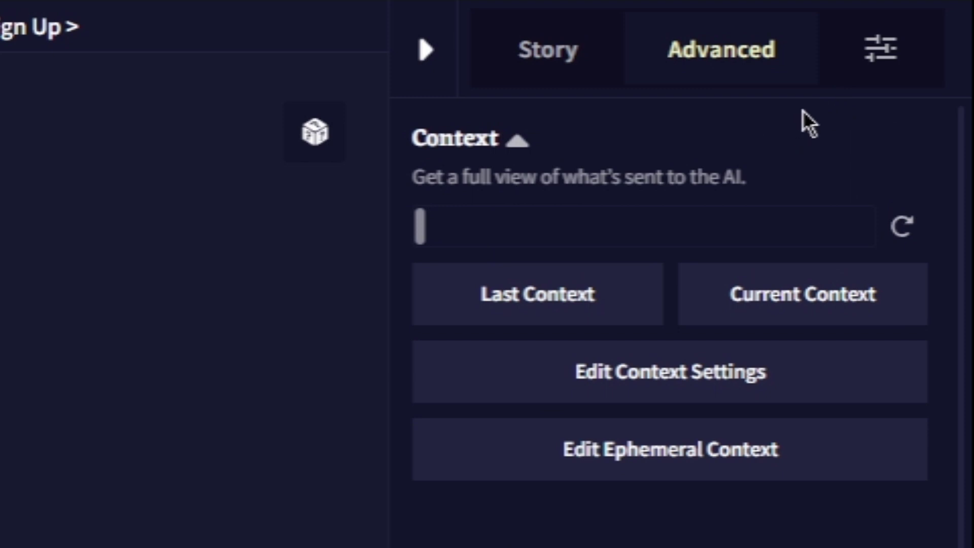
left_click(883, 53)
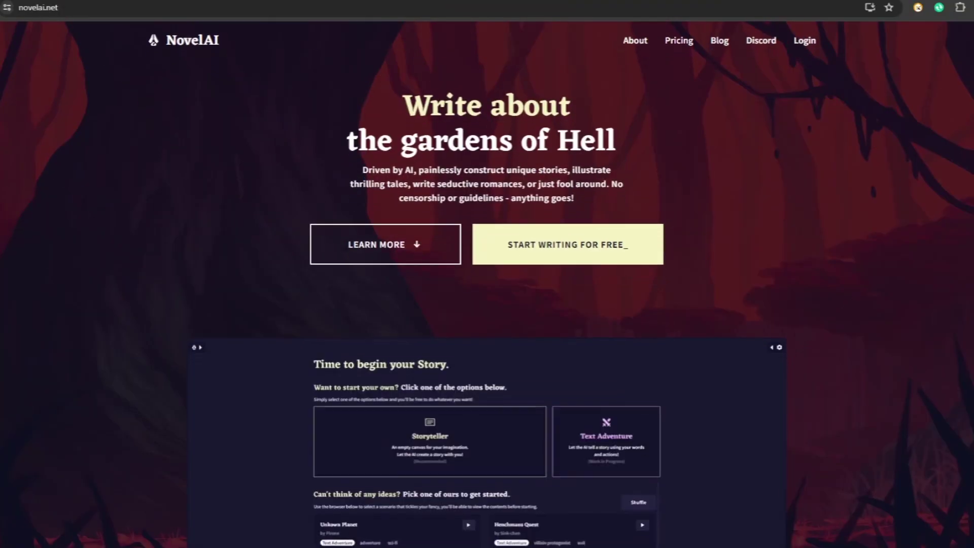
Scroll the landing page down to the Image Generation section's character gallery.
scroll(488, 284, "down", 1)
scroll(488, 285, "down", 3)
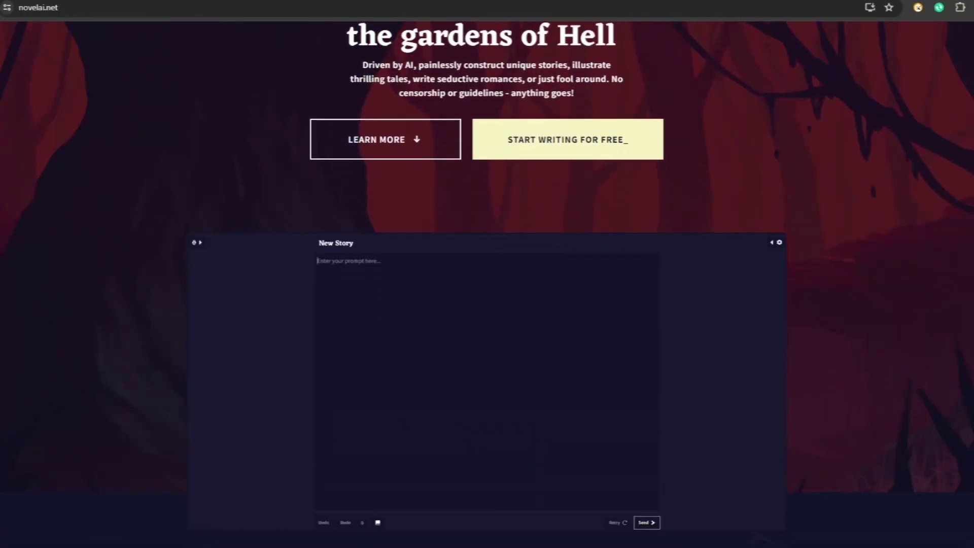
scroll(487, 283, "down", 3)
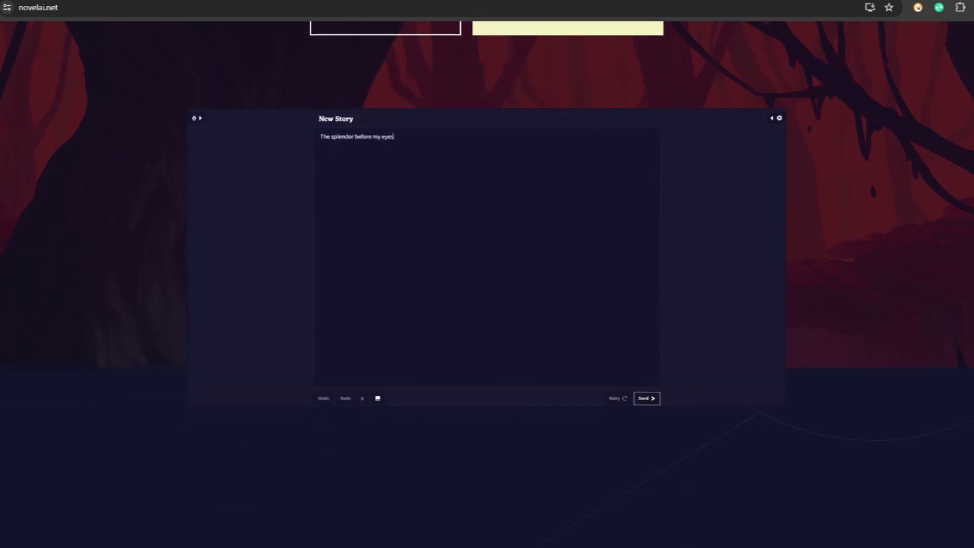
scroll(487, 284, "down", 3)
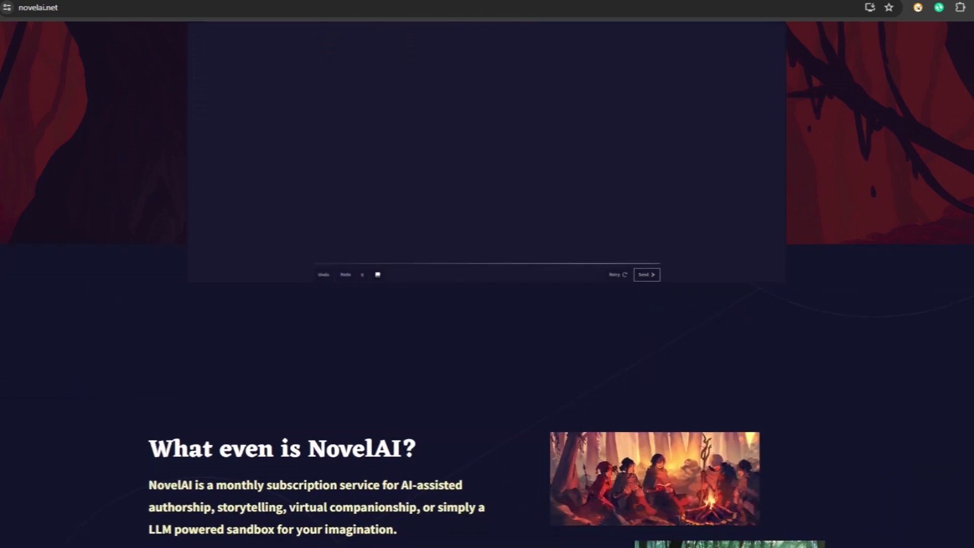
scroll(487, 284, "down", 3)
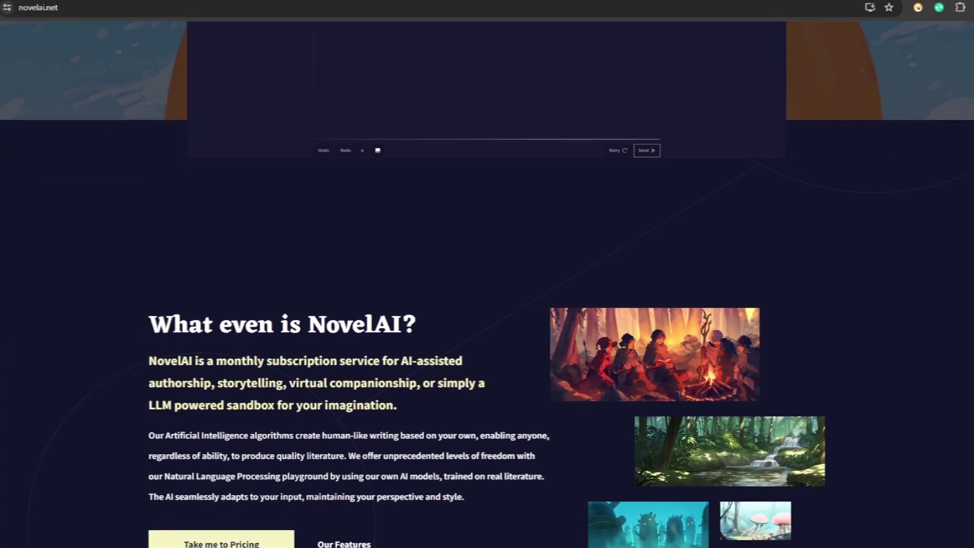
scroll(488, 284, "down", 3)
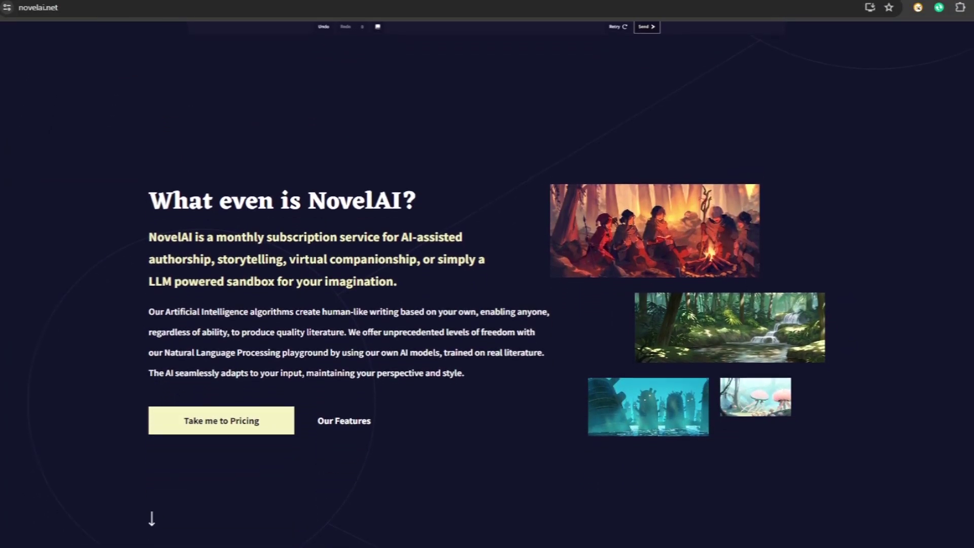
scroll(487, 284, "down", 3)
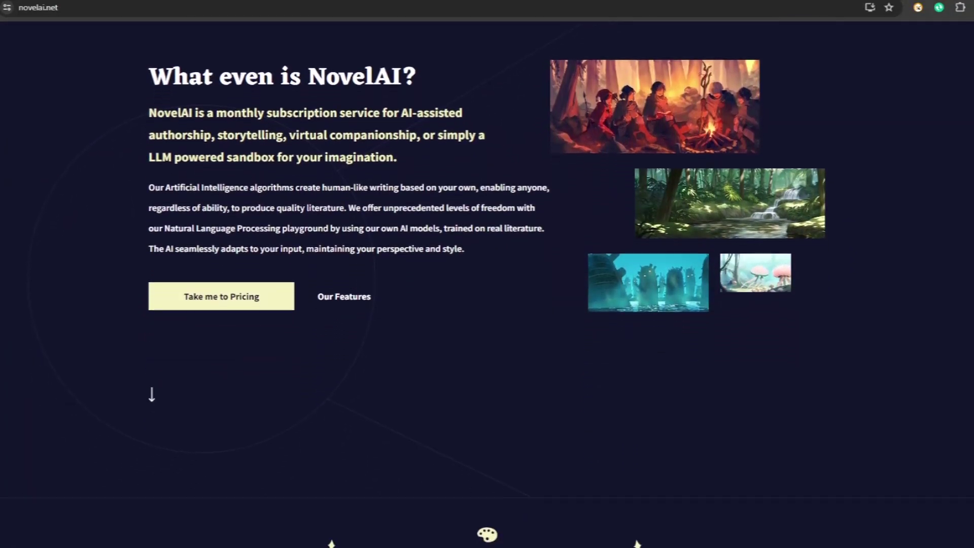
scroll(487, 284, "down", 3)
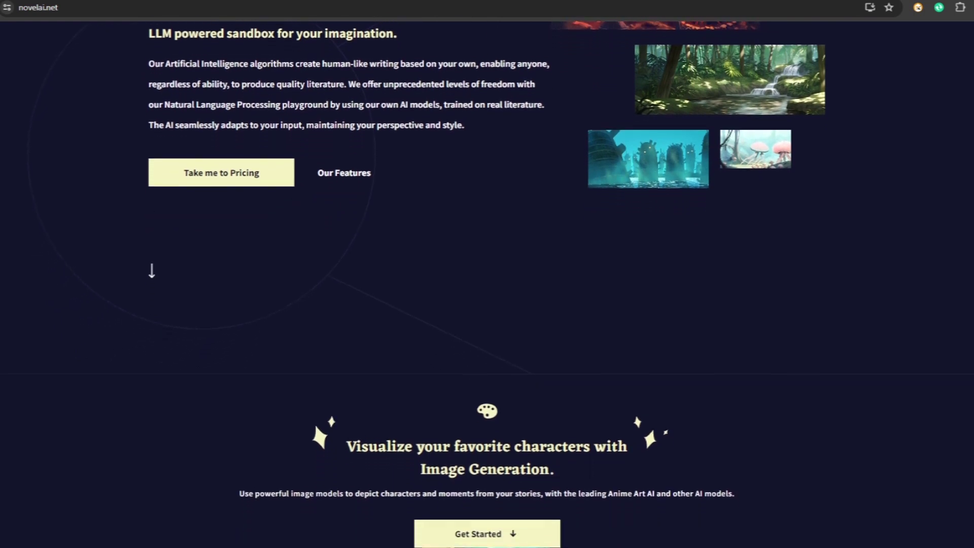
scroll(487, 284, "down", 3)
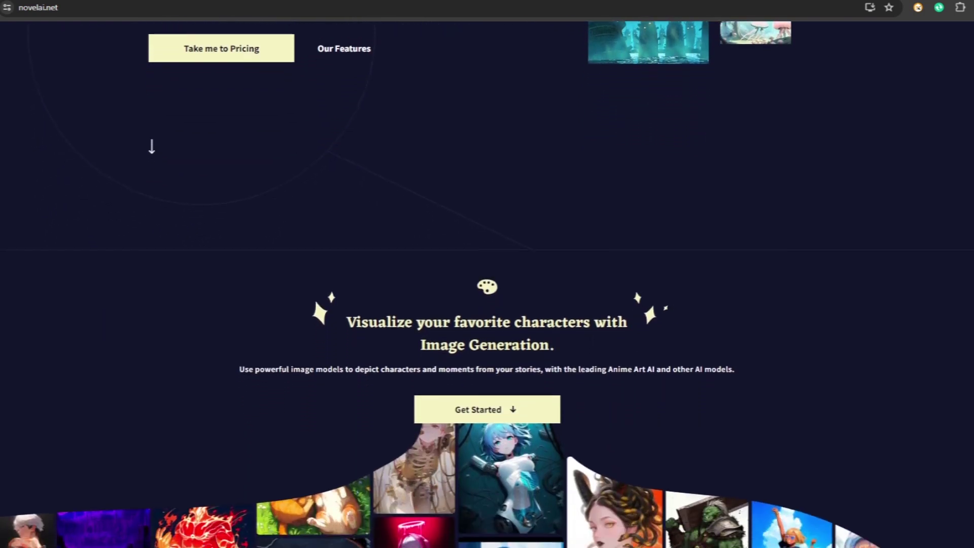
scroll(487, 284, "down", 2)
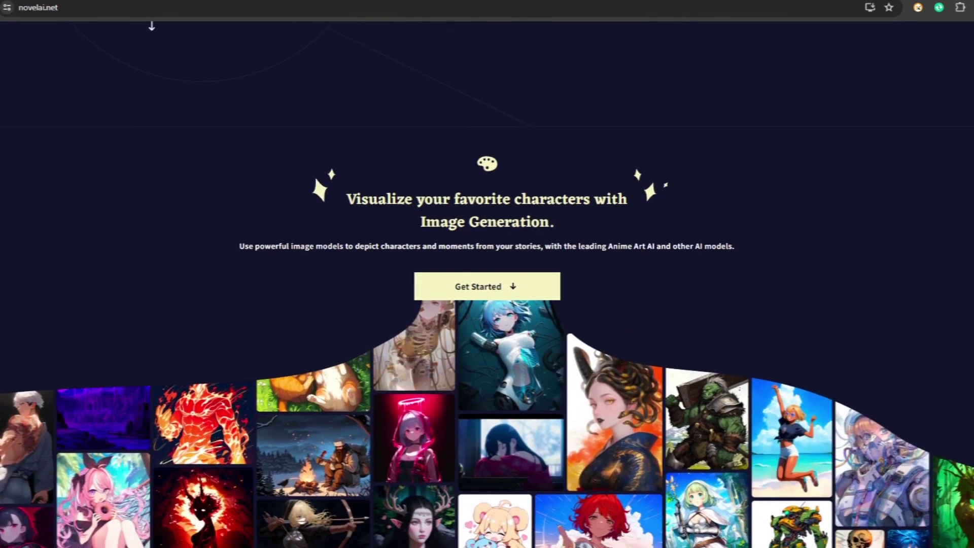